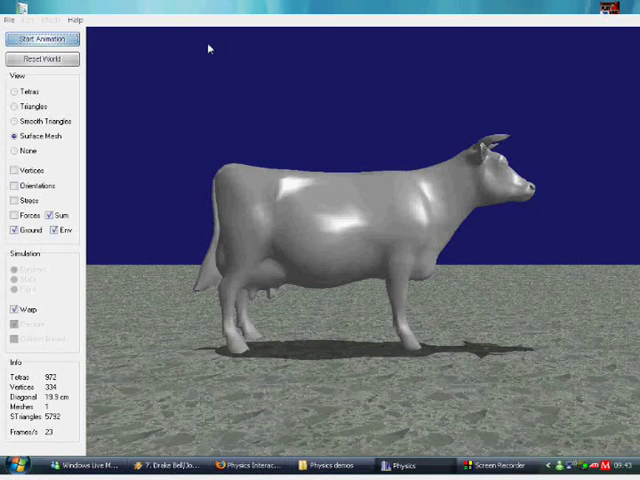
Start the cow simulation and drag its body until a burning-edged tear splits it in two
left_click(17, 43)
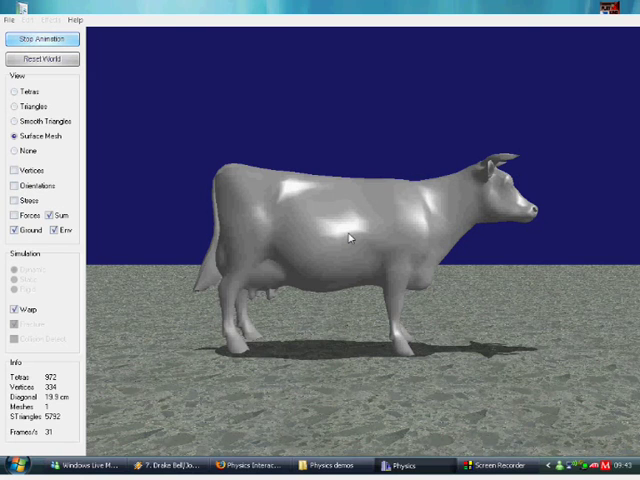
mouse_move(350, 237)
left_mouse_down()
mouse_move(519, 182)
mouse_move(632, 177)
mouse_move(497, 219)
left_mouse_up()
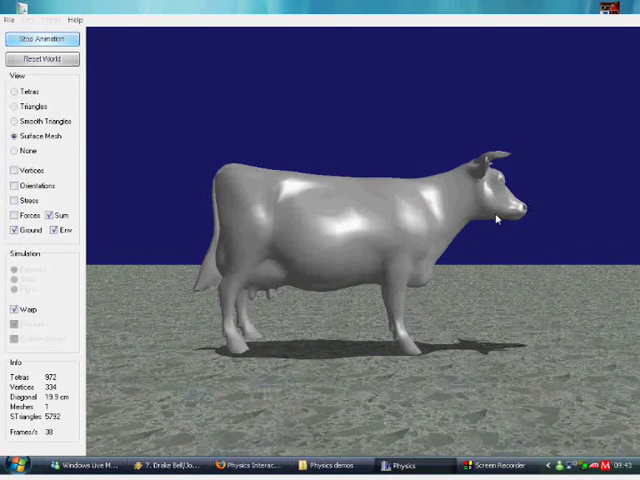
scroll(336, 247, "up", 1)
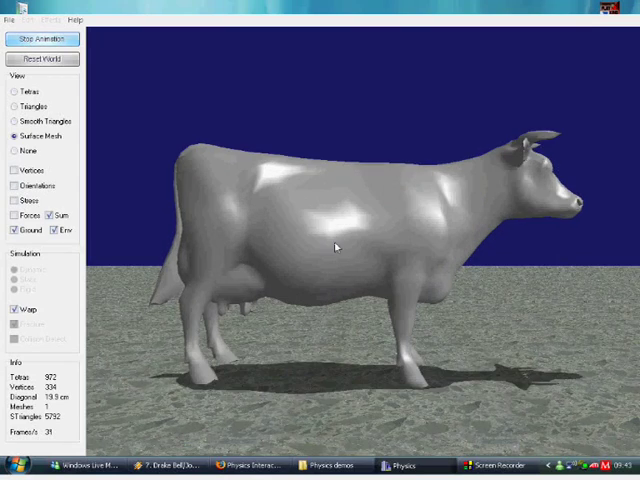
scroll(387, 240, "down", 3)
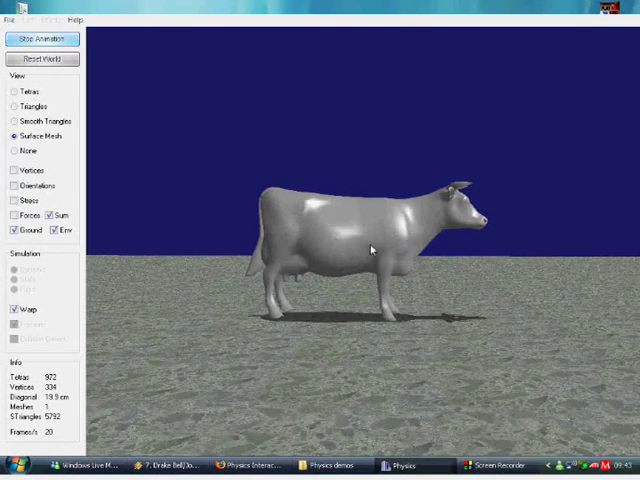
middle_click_drag(371, 250, 366, 240)
mouse_move(366, 241)
left_mouse_down()
mouse_move(637, 199)
mouse_move(518, 233)
left_mouse_up()
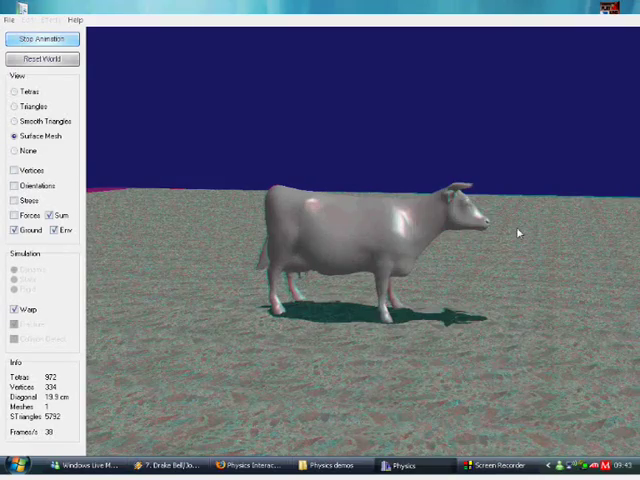
scroll(518, 233, "down", 3)
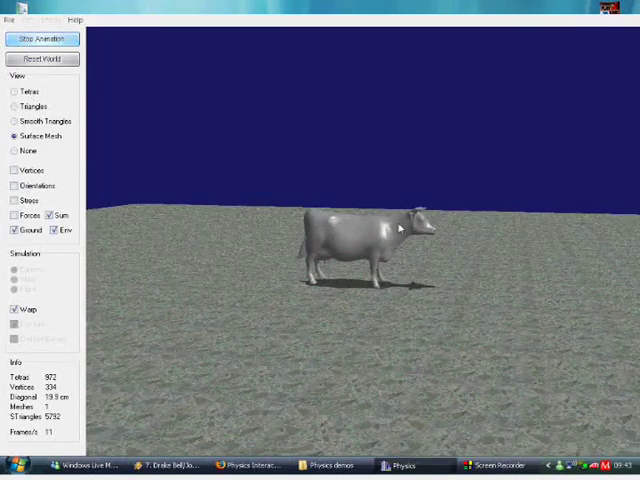
middle_click_drag(399, 229, 329, 266)
left_click_drag(329, 266, 547, 103)
Pause, view the torn cow from low behind, then resume and rip its side open
key("space")
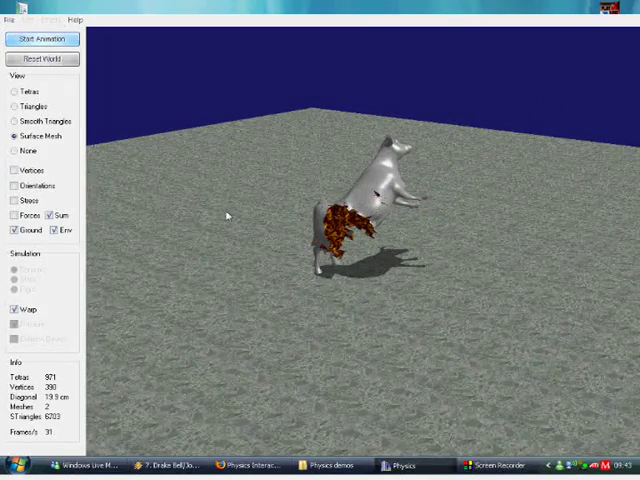
scroll(227, 215, "up", 5)
mouse_move(251, 281)
middle_mouse_down()
mouse_move(305, 257)
mouse_move(425, 252)
mouse_move(457, 279)
mouse_move(537, 260)
mouse_move(589, 265)
mouse_move(586, 295)
mouse_move(578, 220)
middle_mouse_up()
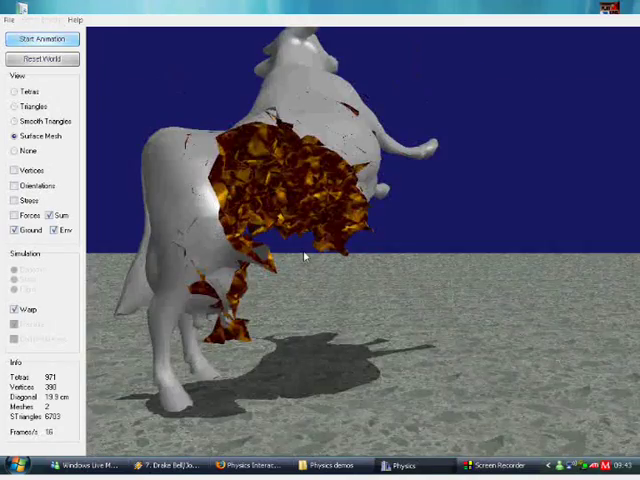
left_click(67, 43)
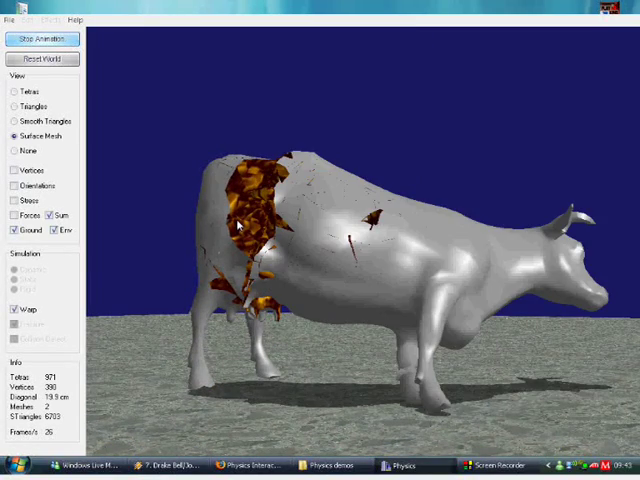
mouse_move(236, 221)
middle_mouse_down()
mouse_move(550, 136)
mouse_move(372, 267)
mouse_move(284, 315)
mouse_move(221, 321)
mouse_move(287, 320)
middle_mouse_up()
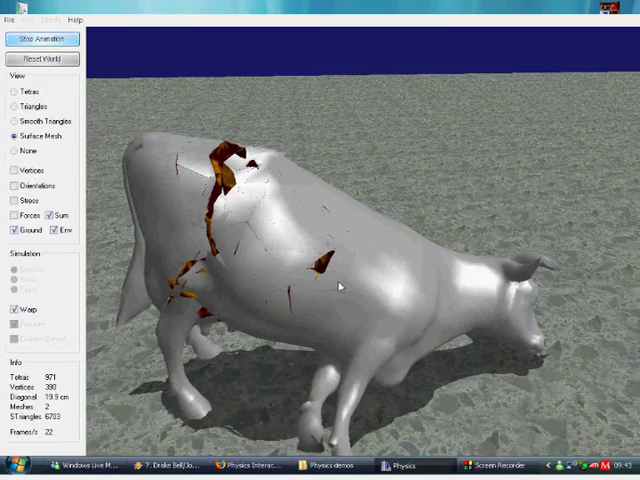
mouse_move(340, 287)
left_mouse_down()
mouse_move(625, 300)
mouse_move(630, 295)
left_mouse_up()
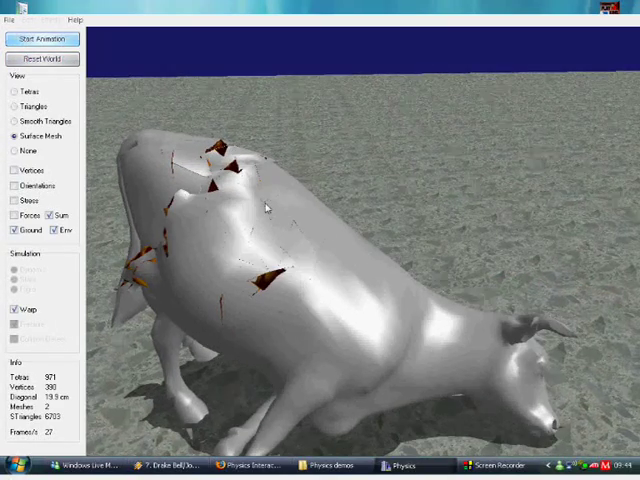
Pull the cow by its head, pausing between pulls, until the mesh count reaches three
key("space")
scroll(410, 295, "down", 3)
key("space")
left_click_drag(410, 295, 637, 311)
key("space")
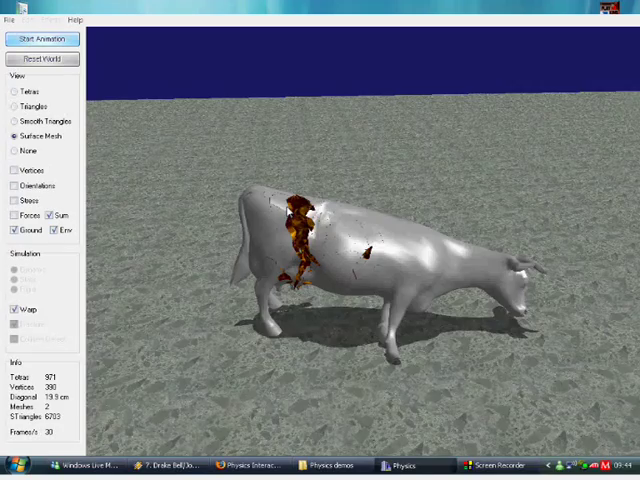
scroll(310, 217, "down", 3)
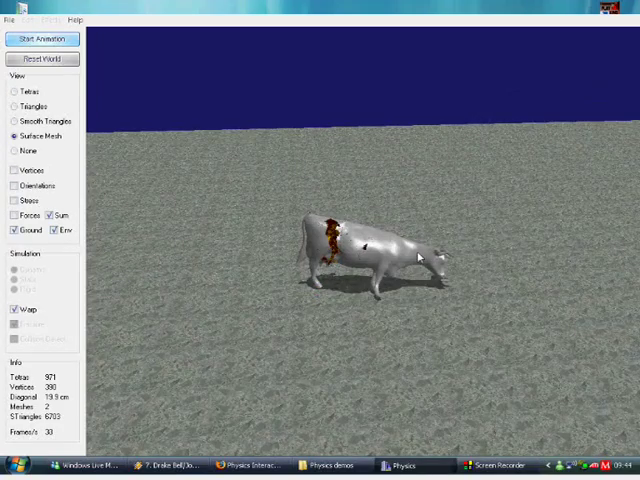
key("space")
mouse_move(410, 262)
left_mouse_down()
mouse_move(368, 287)
mouse_move(620, 220)
left_mouse_up()
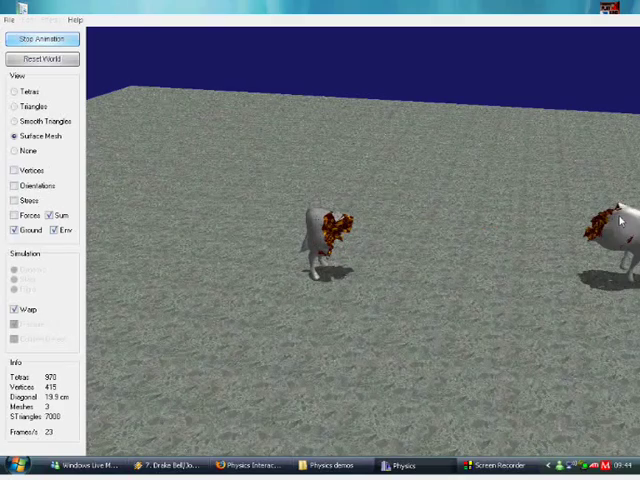
Pause to inspect the cow's fractured side, then resume and fling a torn piece upward
key("space")
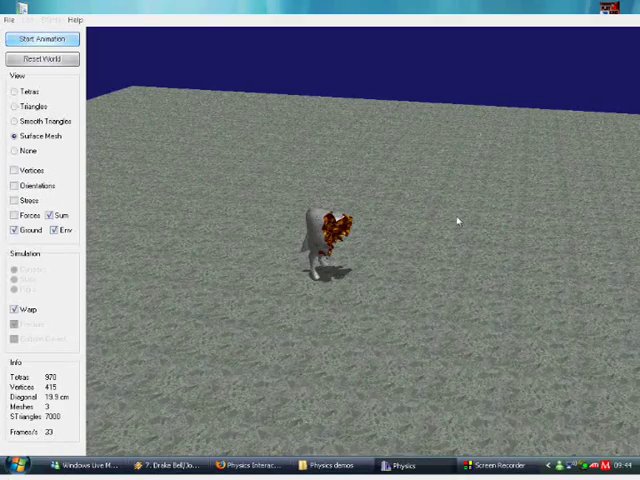
scroll(457, 221, "up", 2)
scroll(501, 221, "up", 2)
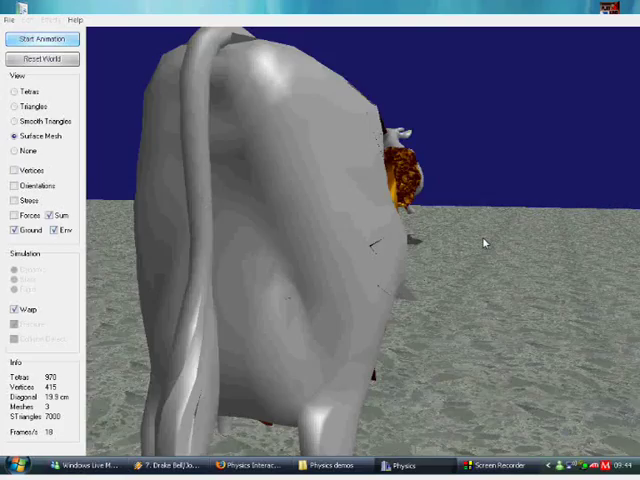
mouse_move(484, 243)
left_mouse_down()
mouse_move(410, 240)
mouse_move(610, 270)
mouse_move(241, 251)
mouse_move(360, 174)
mouse_move(395, 241)
mouse_move(368, 231)
mouse_move(306, 290)
mouse_move(316, 249)
mouse_move(285, 195)
mouse_move(287, 201)
left_mouse_up()
scroll(287, 201, "up", 3)
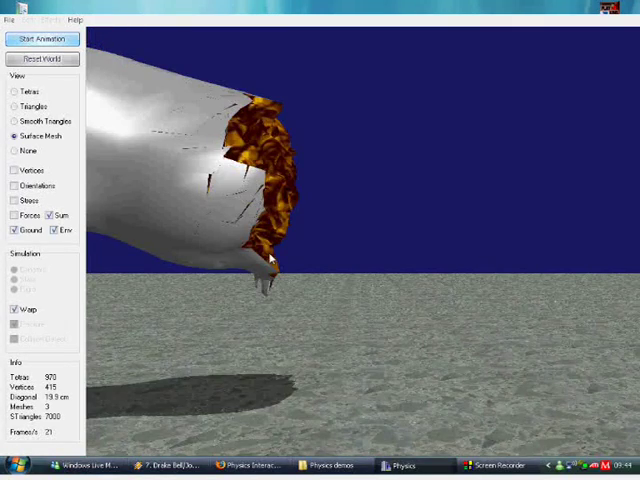
mouse_move(270, 259)
left_mouse_down()
mouse_move(310, 263)
mouse_move(453, 306)
mouse_move(380, 278)
left_mouse_up()
key("space")
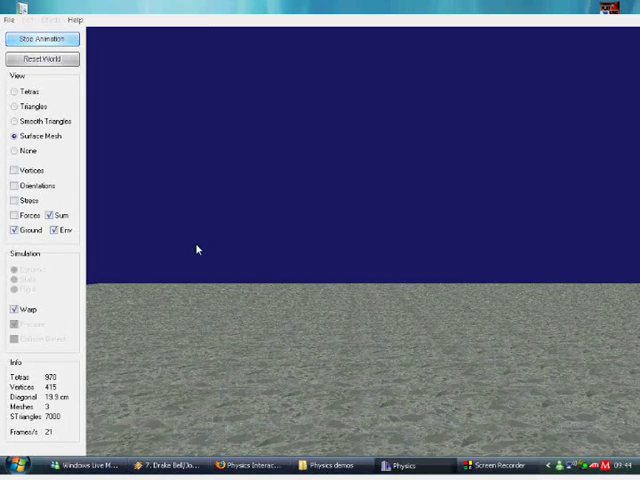
mouse_move(197, 250)
left_mouse_down()
mouse_move(29, 256)
mouse_move(194, 141)
left_mouse_up()
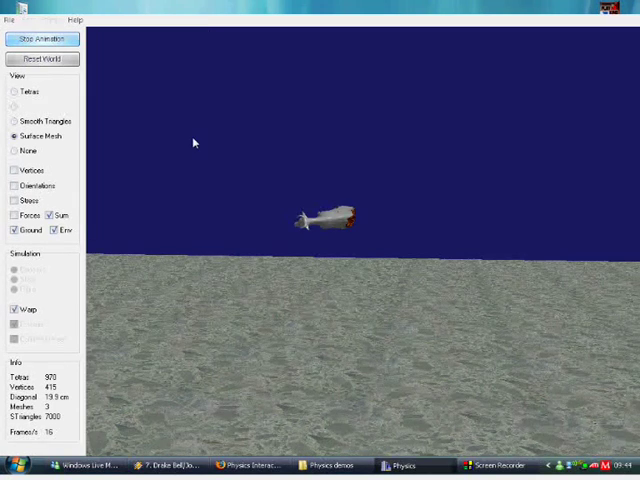
mouse_move(331, 214)
left_mouse_down()
mouse_move(342, 172)
mouse_move(368, 285)
mouse_move(240, 120)
left_mouse_up()
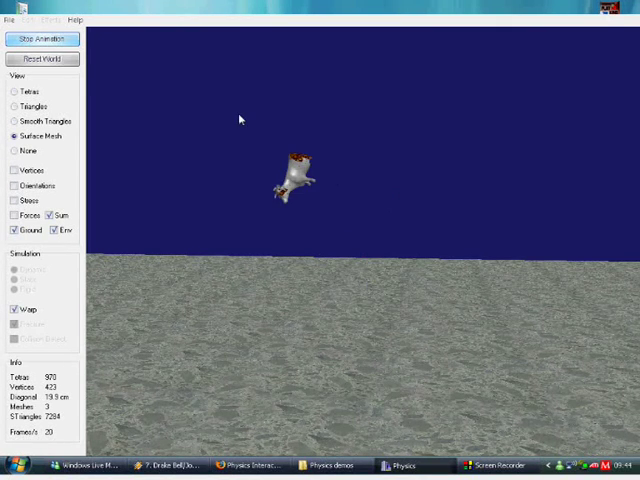
Open the fractureWall world model from the File menu's Open dialog
left_click(17, 19)
left_click(30, 40)
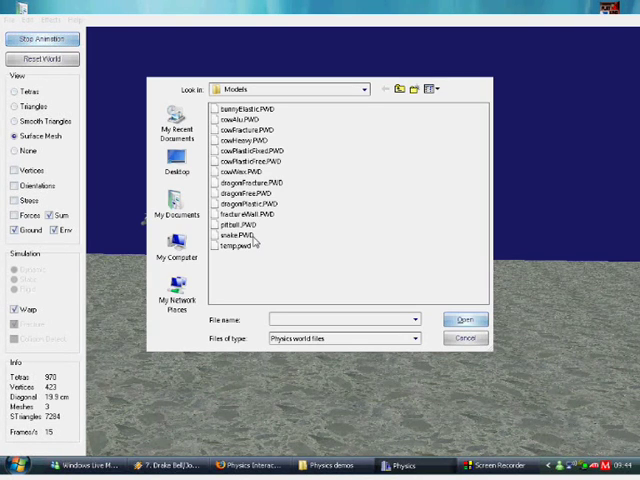
left_click(245, 214)
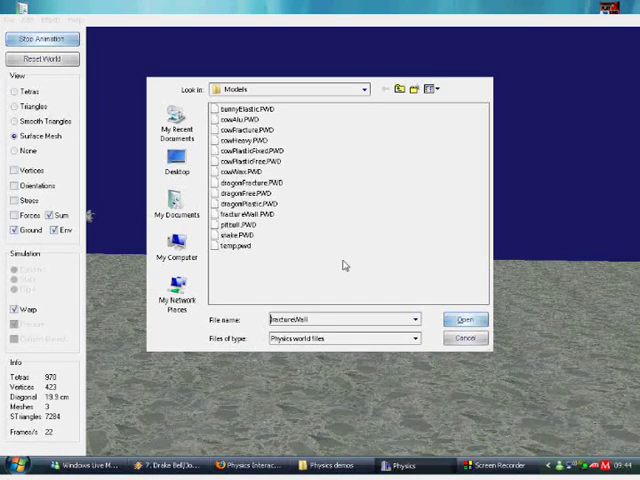
left_click(449, 318)
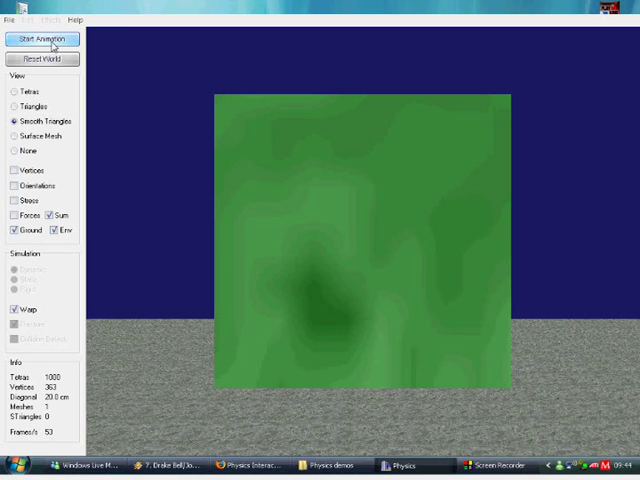
Run the wall simulation, rip the green slab into five meshes, then pause
left_click(54, 42)
mouse_move(250, 356)
left_mouse_down()
mouse_move(261, 370)
mouse_move(262, 216)
mouse_move(597, 317)
mouse_move(351, 226)
mouse_move(483, 264)
mouse_move(311, 233)
left_mouse_up()
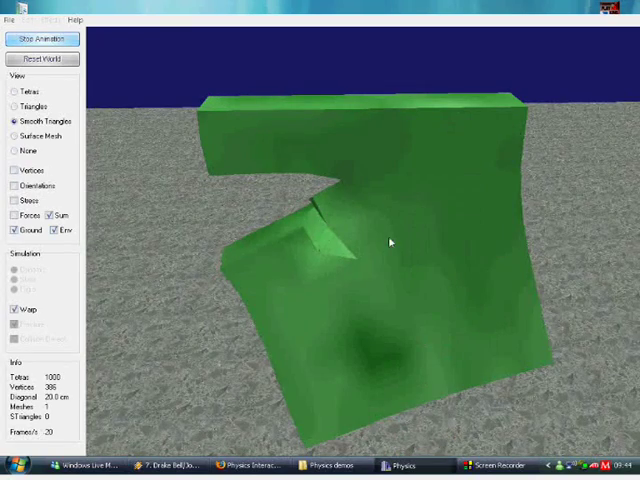
mouse_move(390, 242)
left_mouse_down()
mouse_move(595, 325)
mouse_move(538, 333)
left_mouse_up()
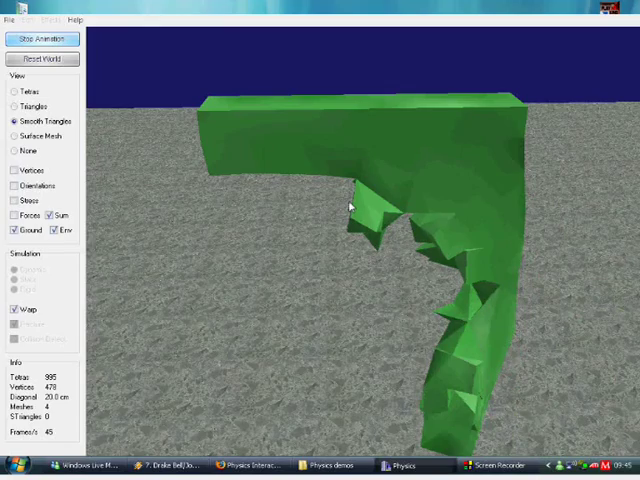
mouse_move(350, 207)
middle_mouse_down()
mouse_move(510, 217)
mouse_move(576, 184)
mouse_move(291, 293)
mouse_move(326, 379)
middle_mouse_up()
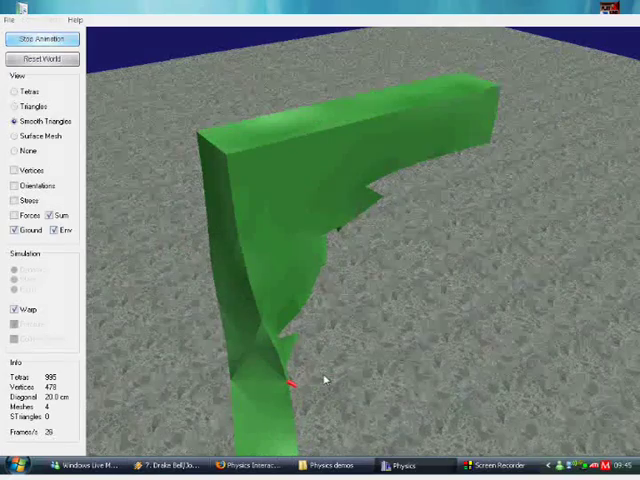
mouse_move(326, 379)
left_mouse_down()
mouse_move(505, 335)
mouse_move(503, 305)
left_mouse_up()
key("space")
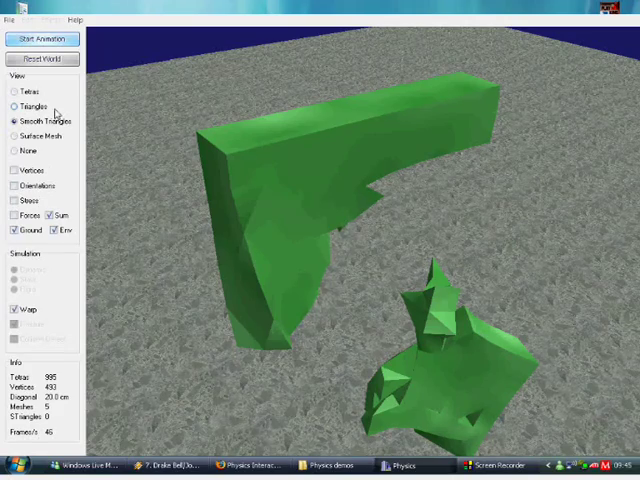
scroll(313, 170, "down", 3)
mouse_move(313, 170)
left_mouse_down()
mouse_move(433, 138)
mouse_move(484, 166)
left_mouse_up()
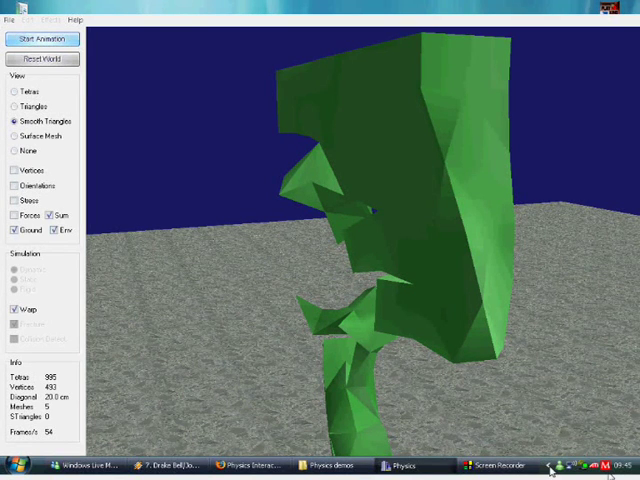
Bring up the Screen Recorder window from the taskbar
left_click(507, 470)
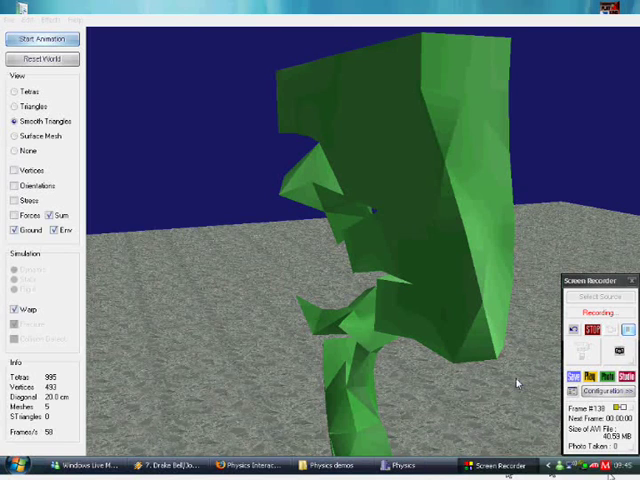